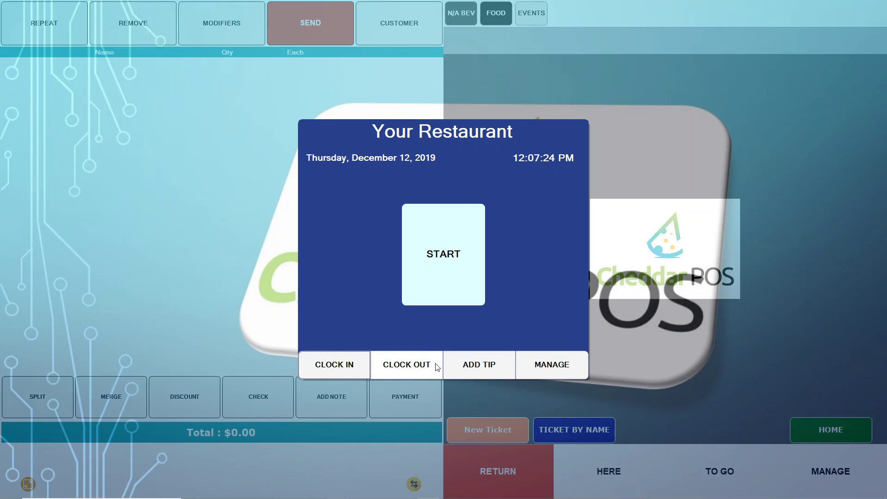
Open the Add Tip lookup window from the start screen
left_click(481, 367)
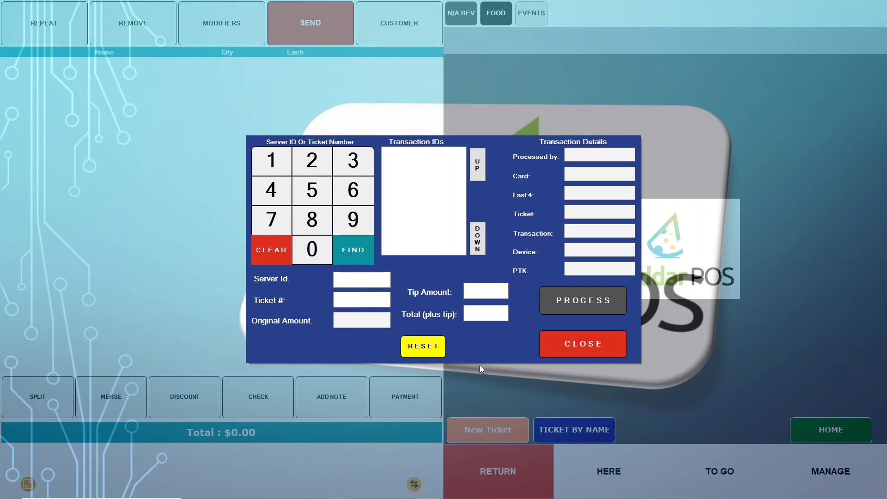
Look up tips for server ID 16, close the lookup, and open Manage Options from home
type("16")
left_click(353, 250)
left_click(585, 352)
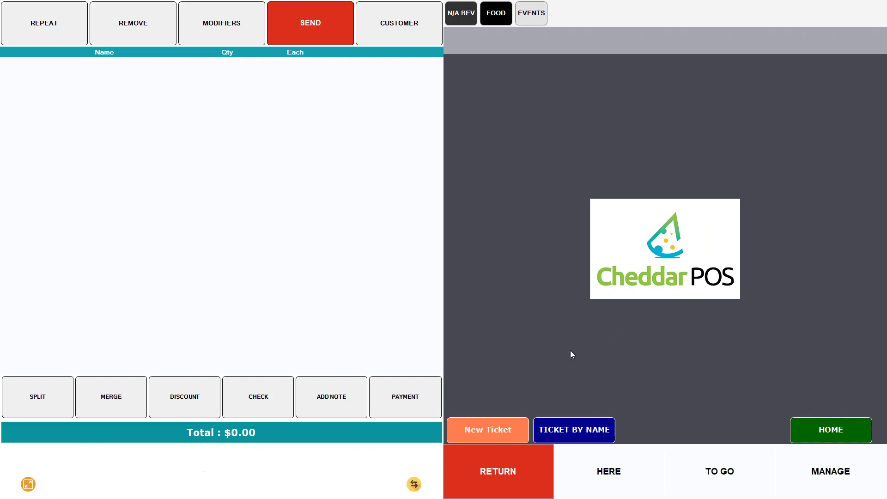
left_click(834, 430)
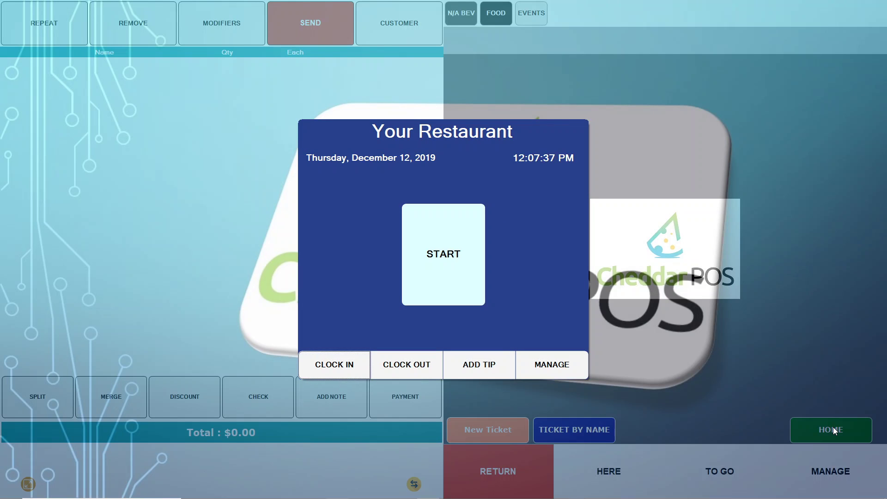
left_click(555, 376)
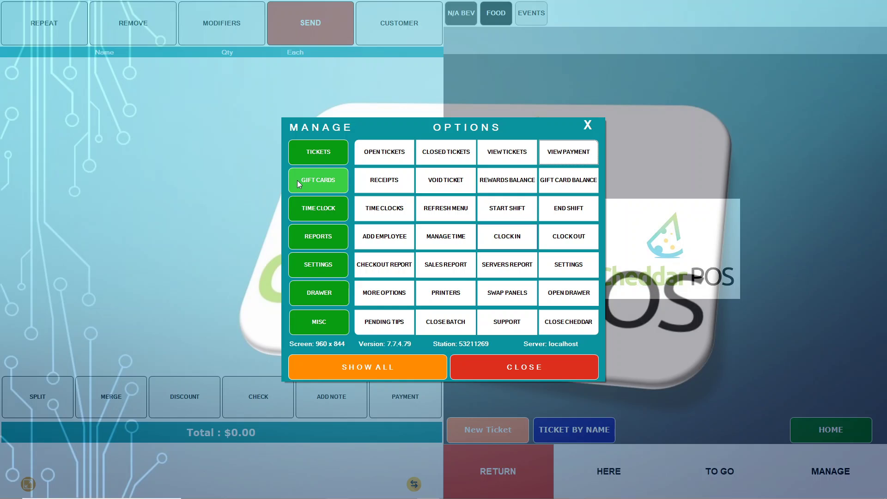
Filter Manage Options by Tickets, Time Clock and Reports, ending on the Misc category
left_click(300, 156)
left_click(309, 217)
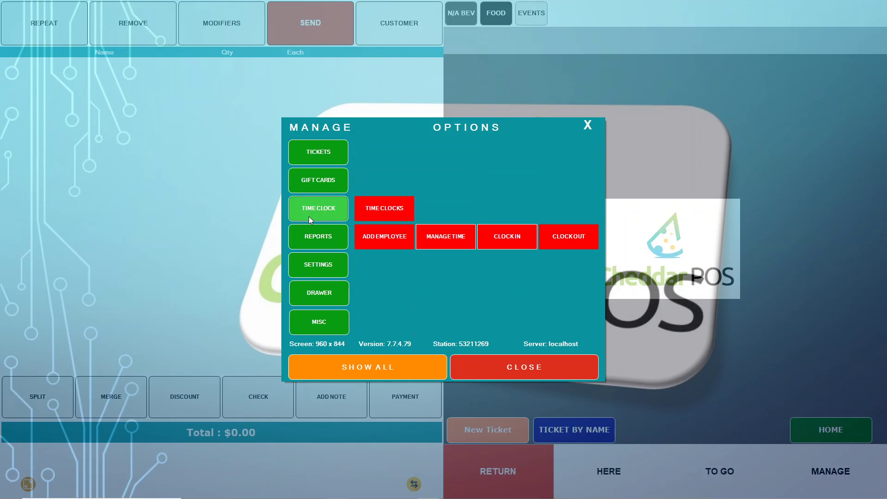
left_click(312, 240)
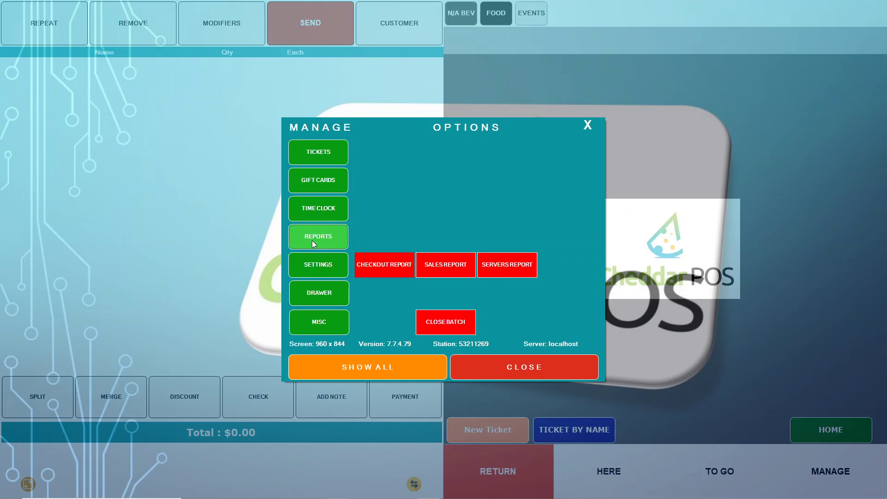
left_click(319, 322)
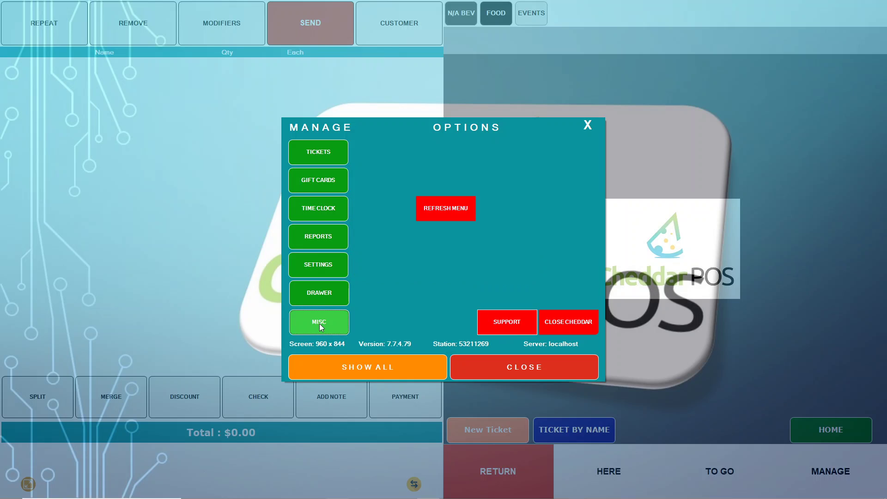
Start a Support request for Credit Card Processing, then dismiss it without sending
left_click(520, 323)
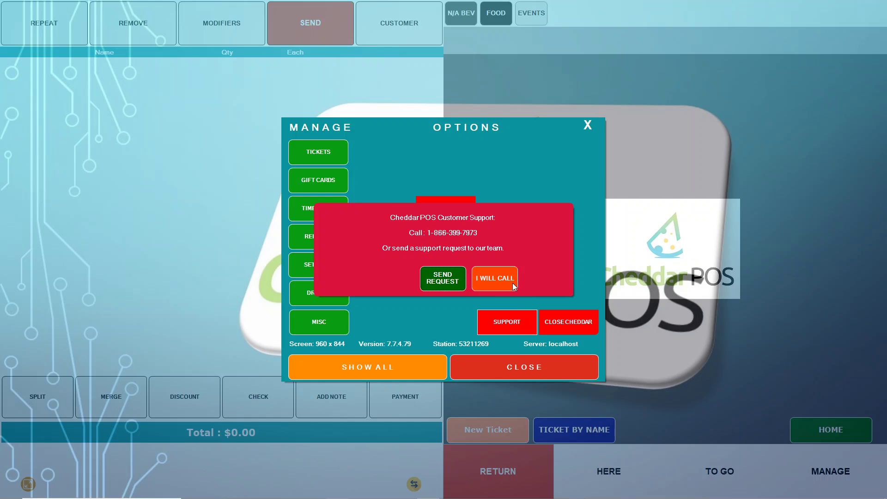
left_click(443, 278)
left_click(484, 255)
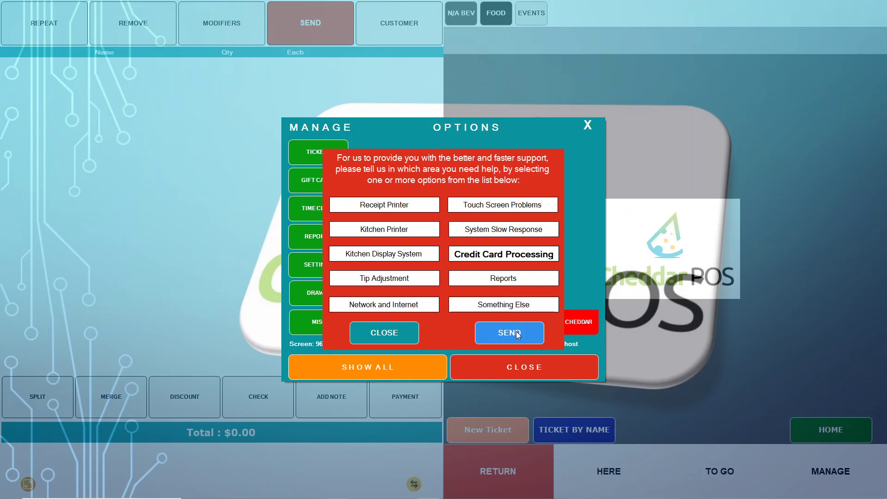
left_click(405, 334)
Close Manage Options, go home, and start a new HERE ticket for one guest
left_click(474, 370)
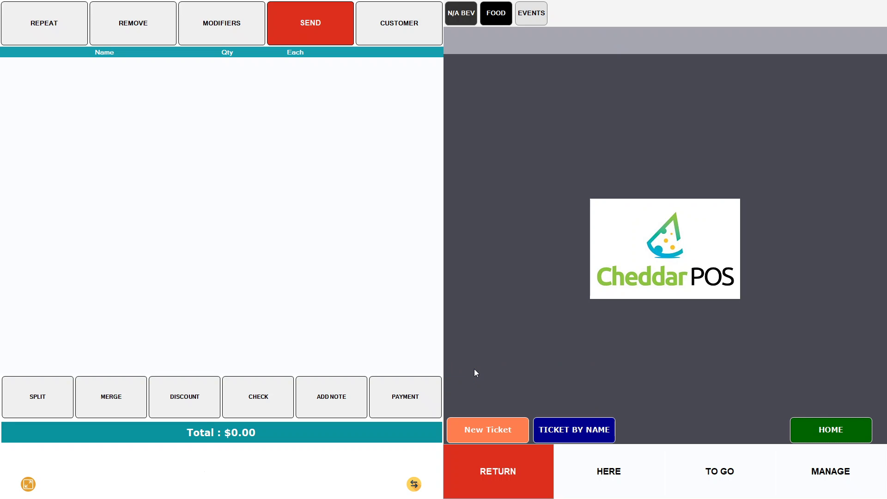
left_click(809, 423)
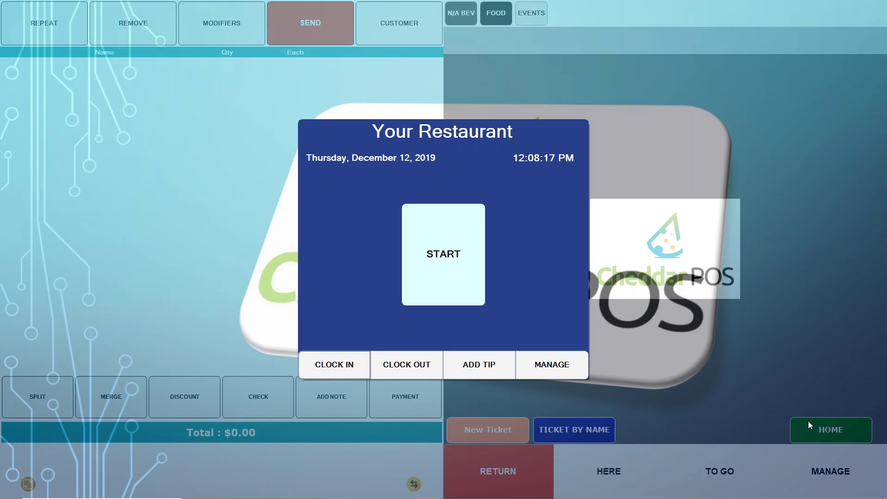
left_click(468, 273)
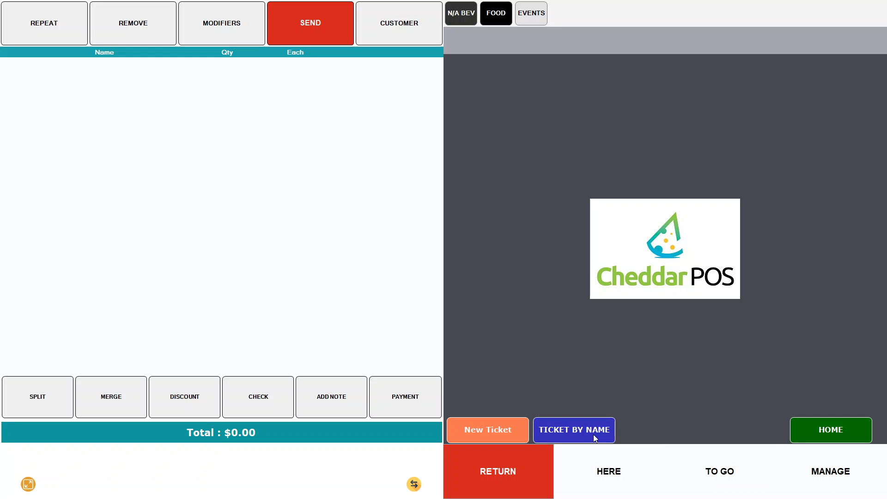
left_click(467, 434)
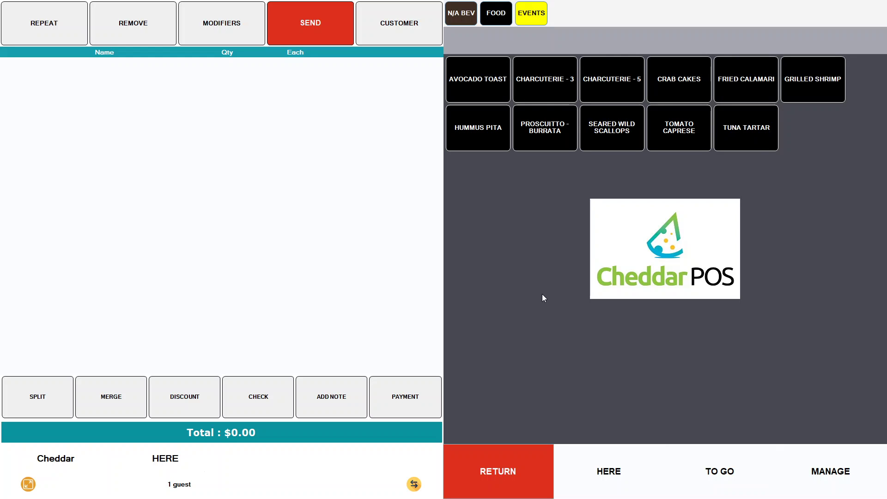
Look up the customer by their phone number on the keypad and attach them to the ticket
left_click(384, 31)
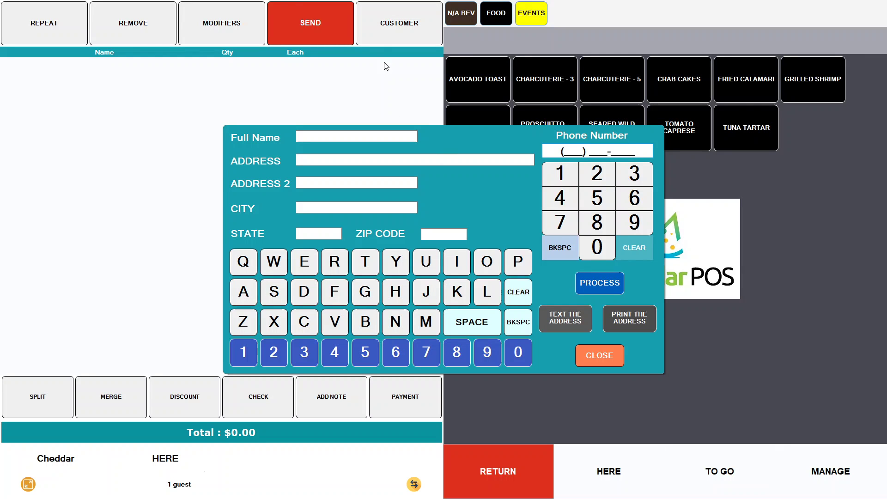
left_click(597, 173)
left_click(597, 247)
left_click(625, 199)
left_click(626, 198)
left_click(598, 175)
left_click(597, 247)
left_click(601, 185)
left_click(601, 185)
left_click(628, 178)
left_click(627, 178)
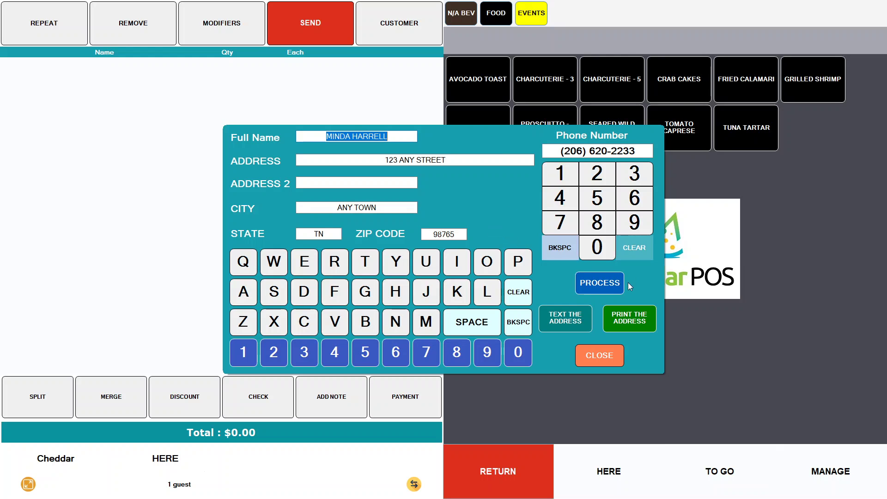
left_click(608, 287)
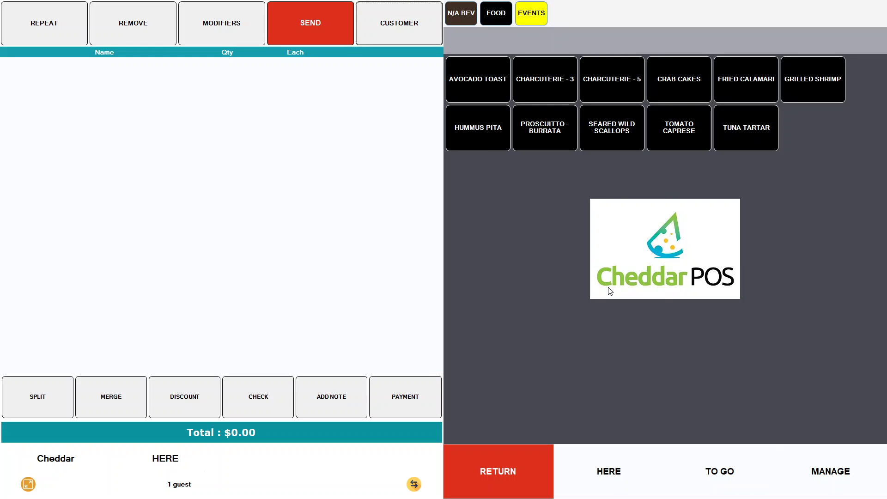
Add Blackberry Sage Tea and Passion Fruit Tea from N/A BEV > TEA
left_click(464, 14)
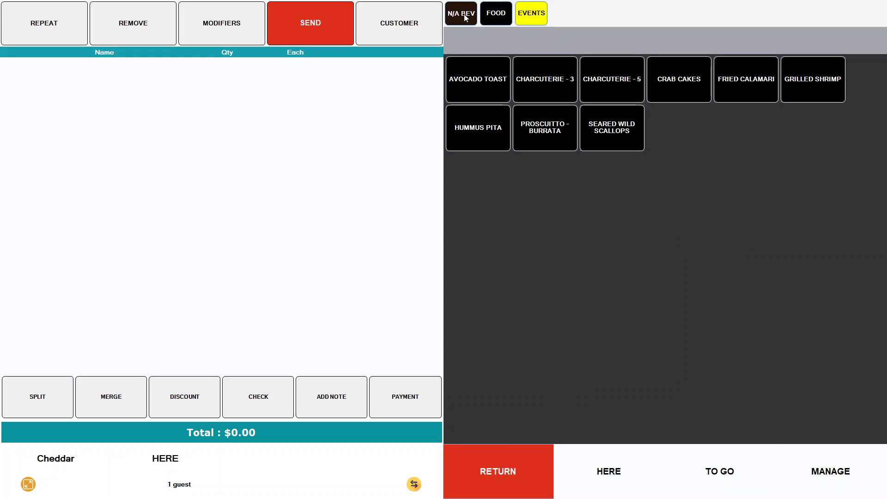
left_click(465, 36)
left_click(468, 79)
left_click(472, 127)
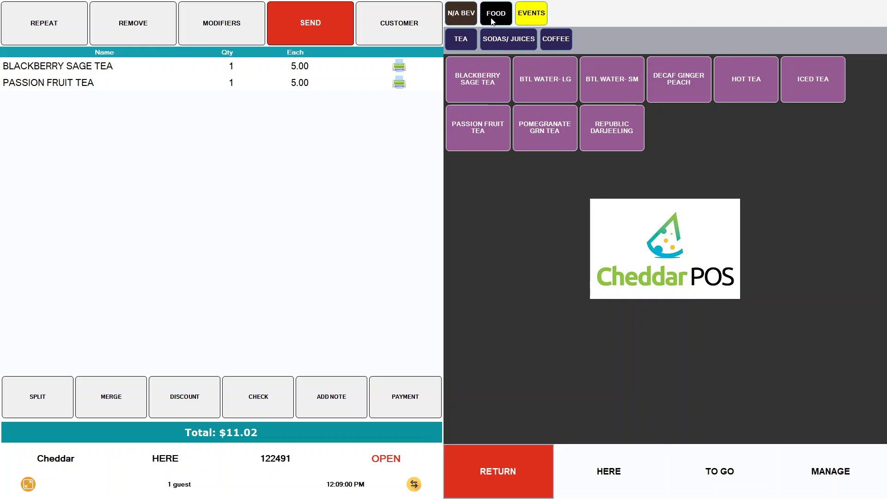
Add Brochetto Beef and a Med Well Kobe Burger from the Food menu
left_click(496, 13)
left_click(645, 39)
left_click(495, 98)
left_click(545, 128)
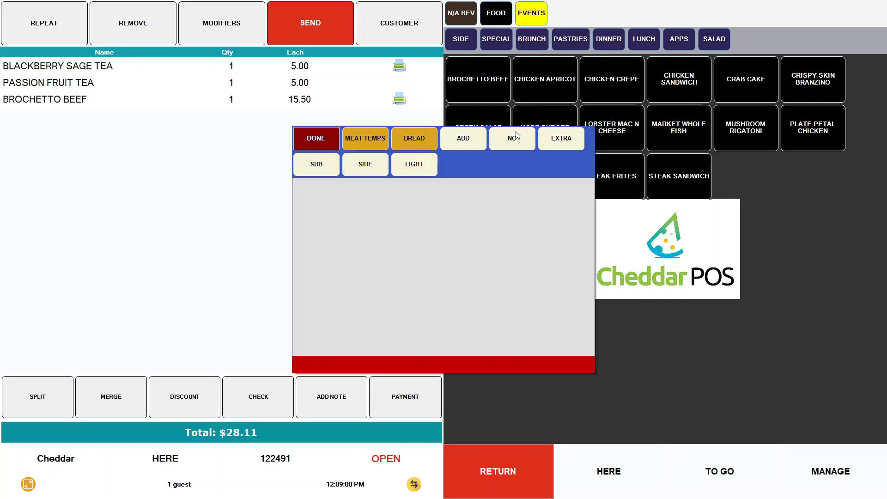
left_click(361, 139)
left_click(322, 211)
left_click(316, 139)
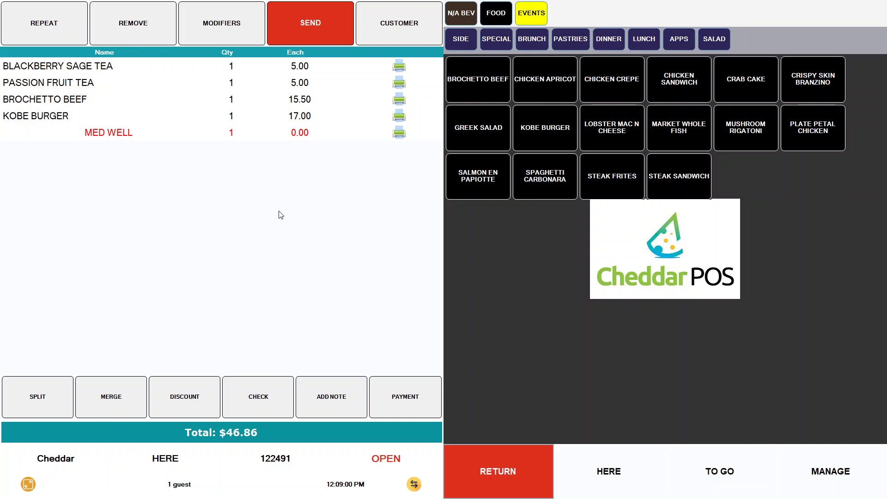
Split Blackberry Sage Tea and Brochetto Beef off into a new ticket
left_click(31, 397)
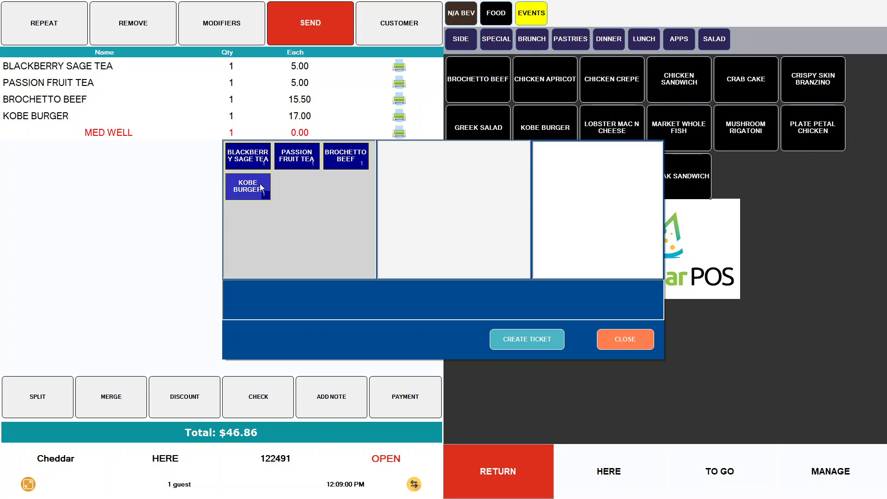
left_click(255, 161)
left_click(297, 157)
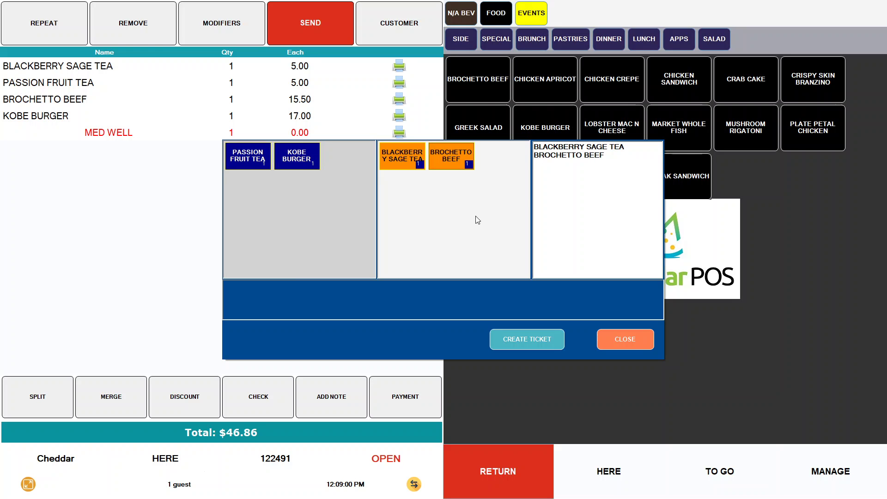
left_click(536, 347)
Move Passion Fruit Tea and Kobe Burger into a second new ticket
left_click(248, 157)
left_click(247, 157)
left_click(526, 339)
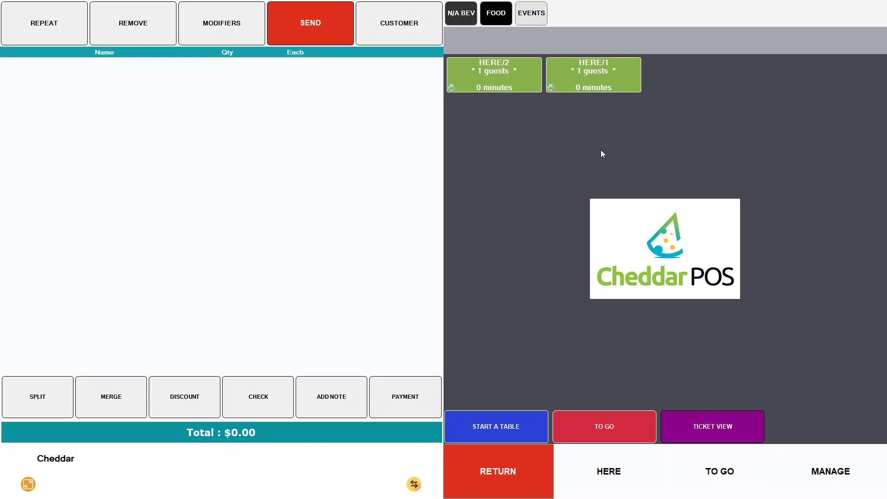
View both split tickets, select ticket 122492, then return to the tables screen
left_click(723, 432)
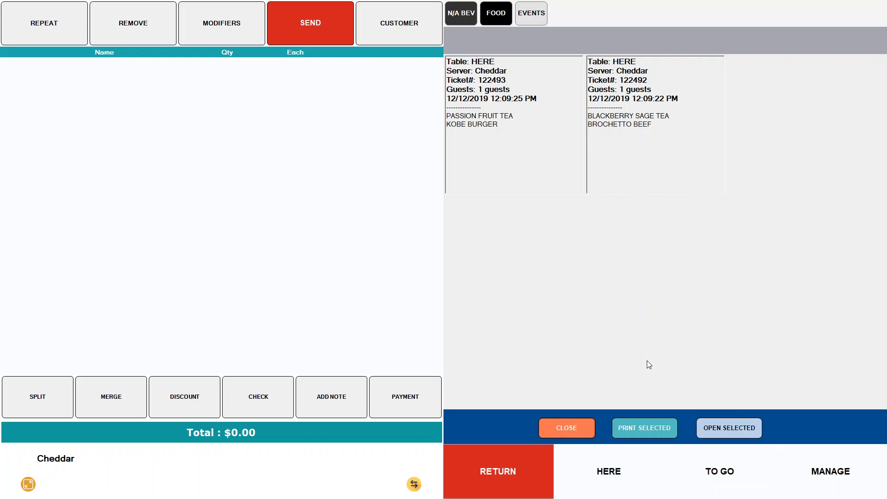
left_click(655, 184)
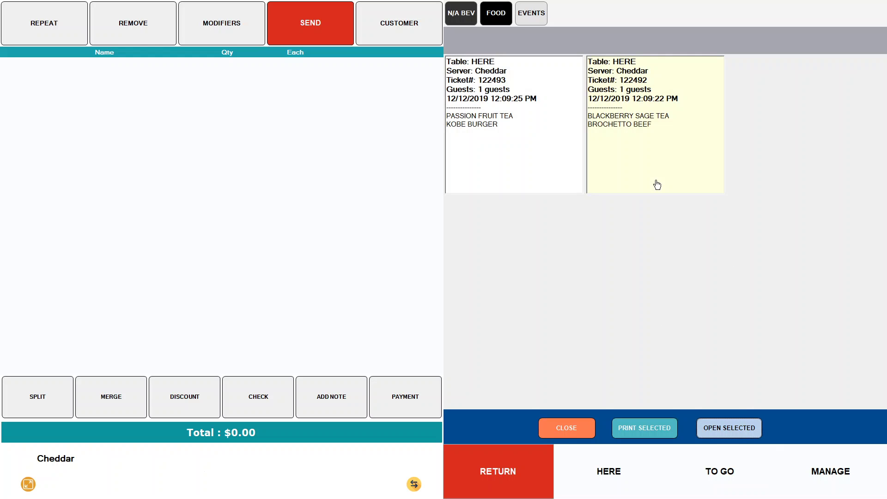
left_click(584, 426)
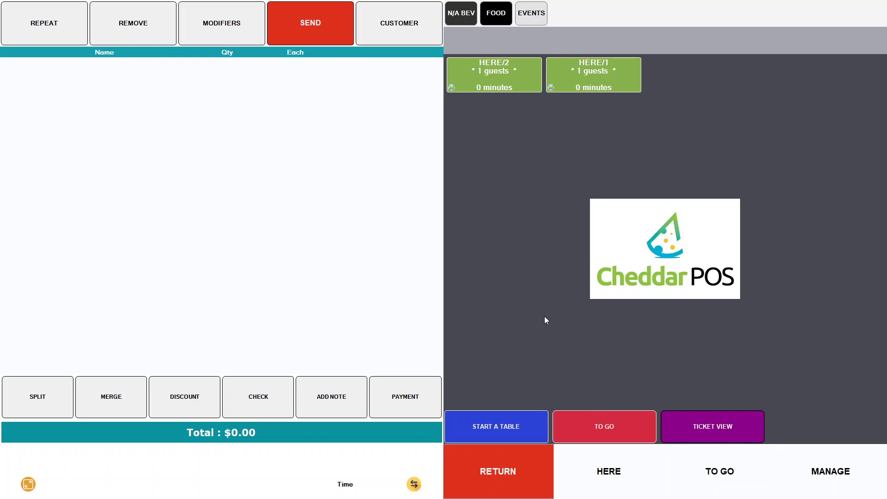
Choose tickets HERE/2 and HERE/1 and merge them
left_click(119, 413)
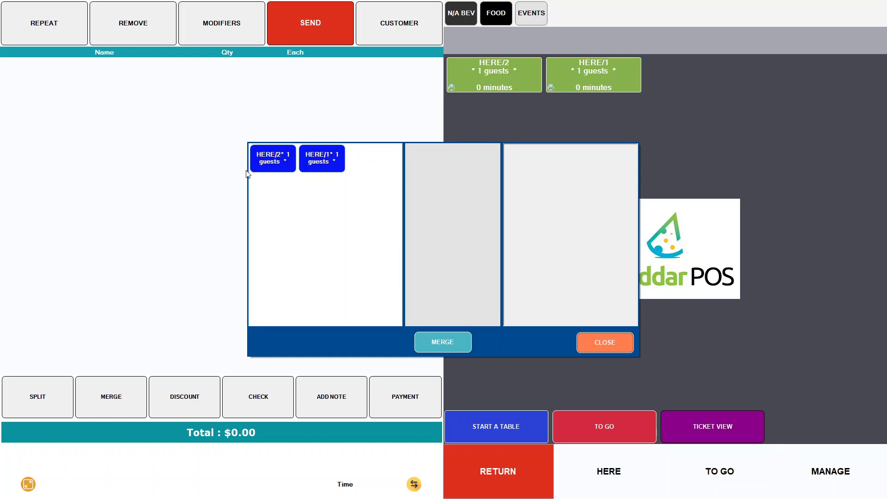
left_click(266, 164)
left_click(271, 162)
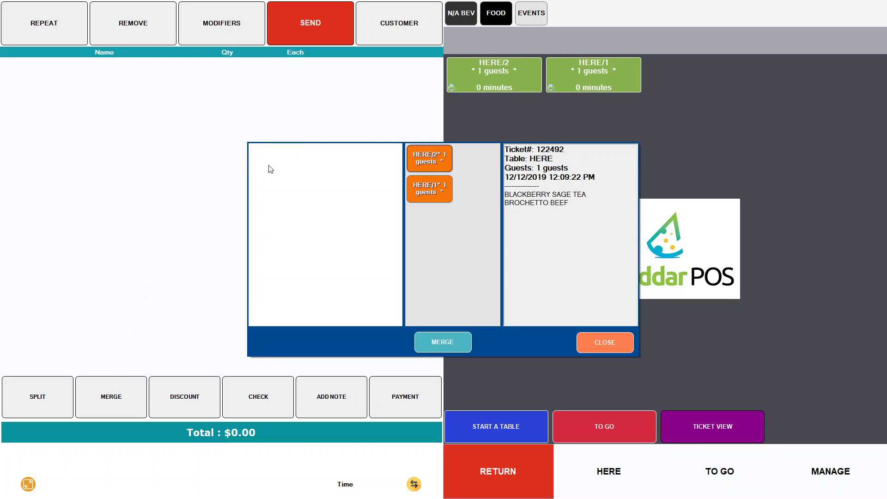
left_click(445, 347)
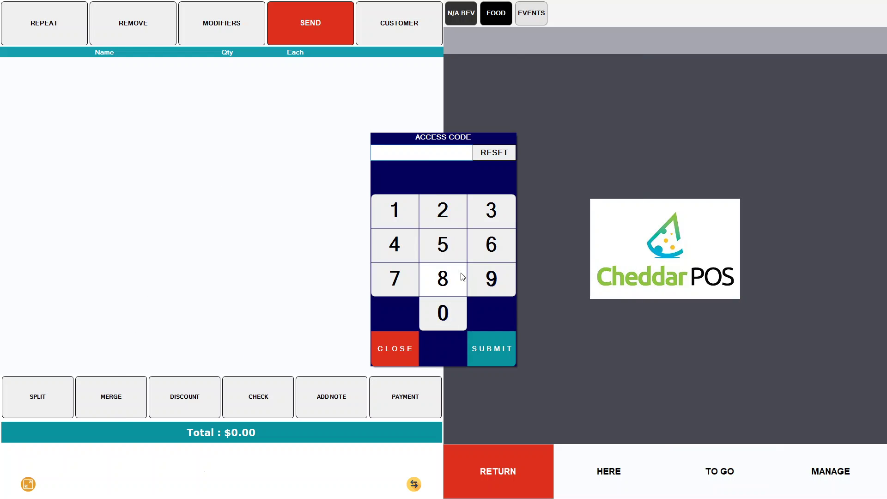
Authorize the merge with the access code and open the combined HERE ticket
left_click(448, 215)
left_click(448, 215)
left_click(494, 217)
left_click(493, 213)
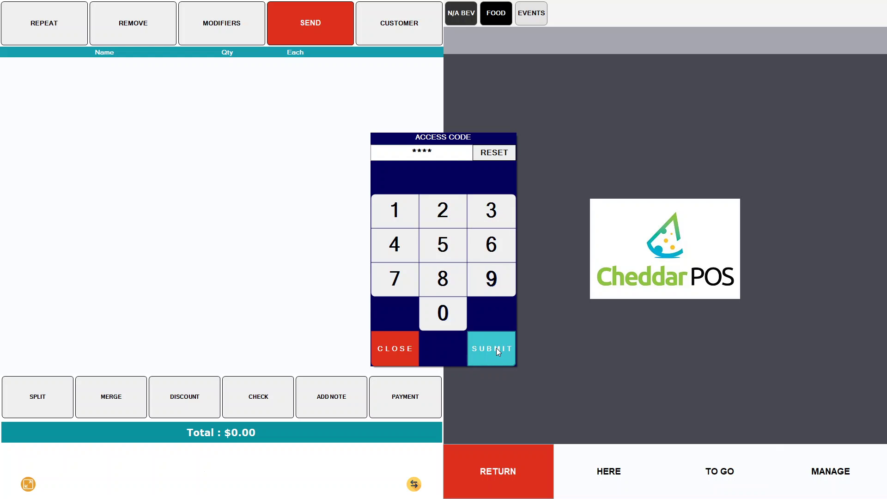
left_click(477, 354)
left_click(502, 458)
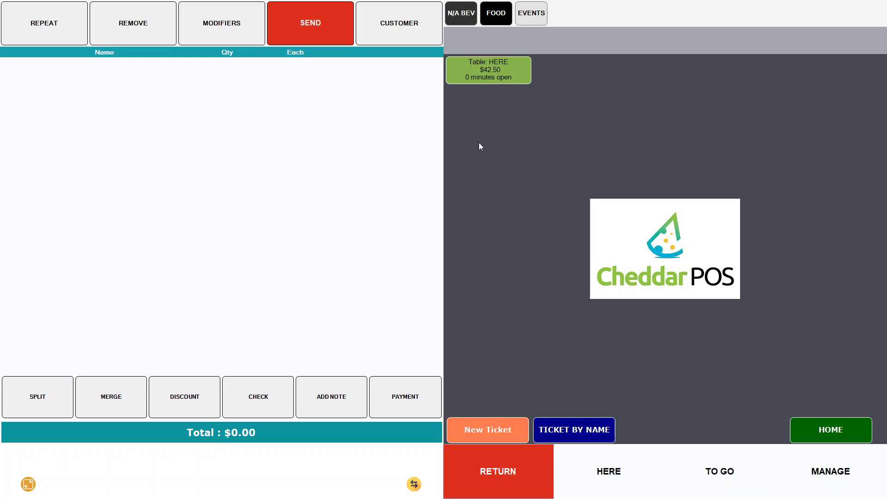
left_click(486, 74)
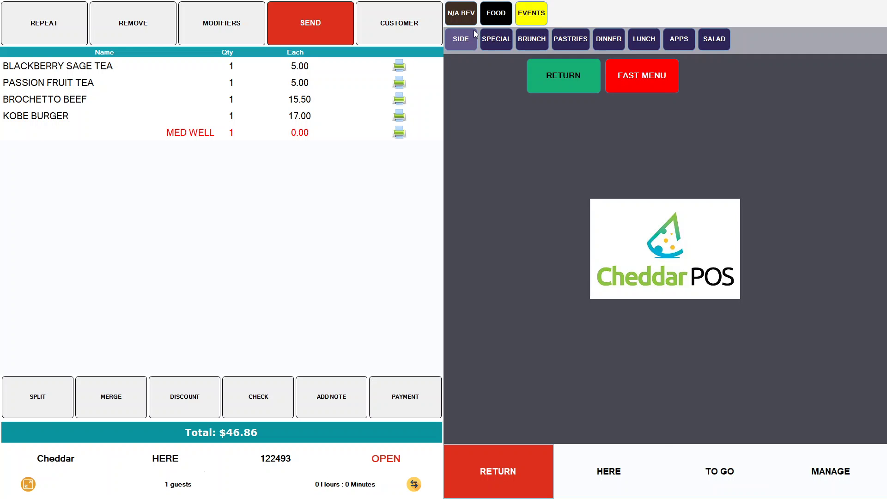
left_click(179, 391)
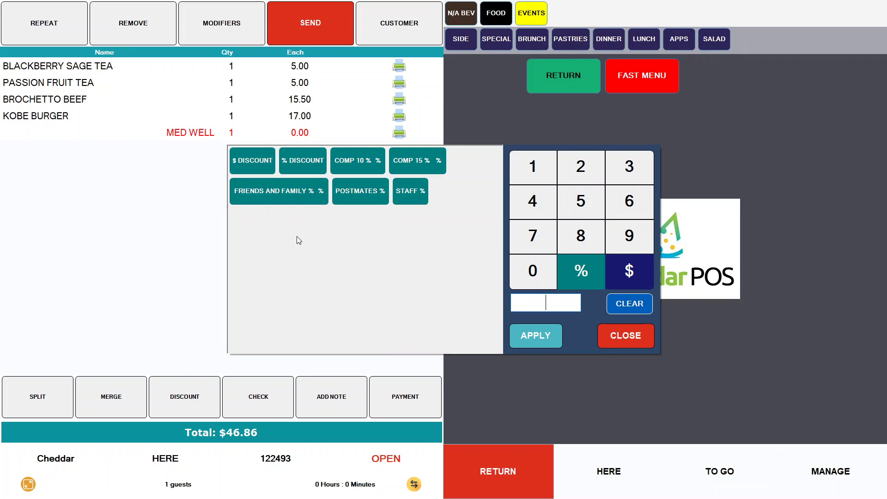
left_click(253, 165)
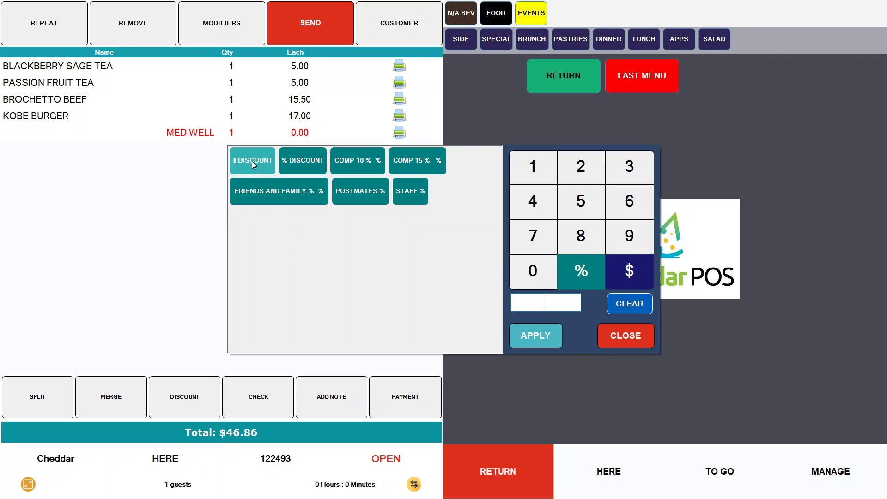
type("1")
left_click(630, 308)
left_click(532, 183)
left_click(530, 283)
left_click(531, 280)
left_click(530, 280)
left_click(578, 279)
left_click(628, 281)
left_click(548, 338)
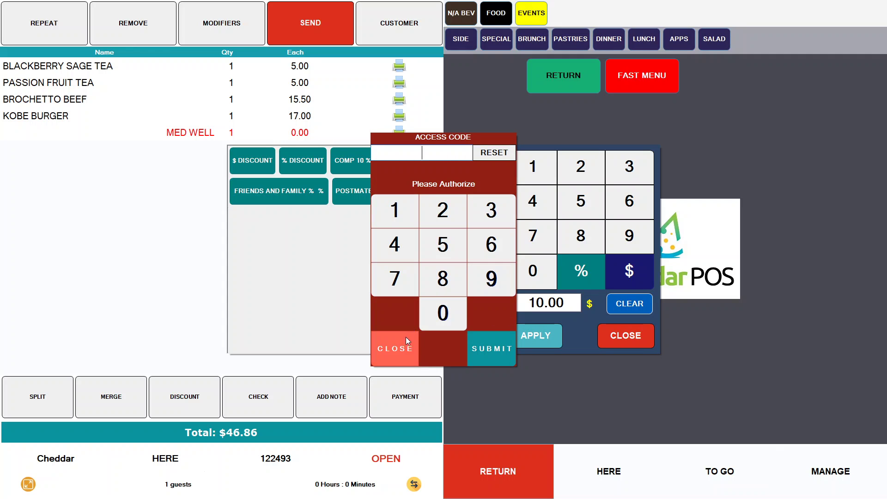
left_click(398, 346)
left_click(610, 336)
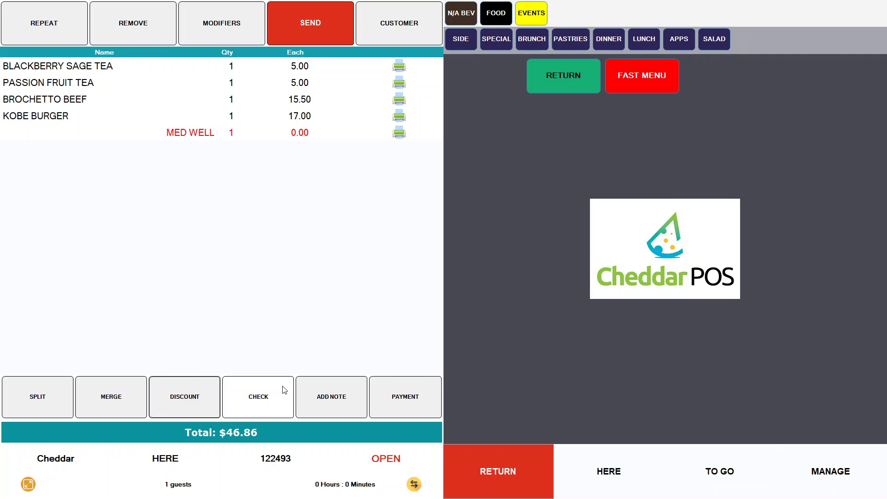
Review ticket 122493's check summary, keeping the $4.36 tax, for a $48.03 grand total
left_click(267, 405)
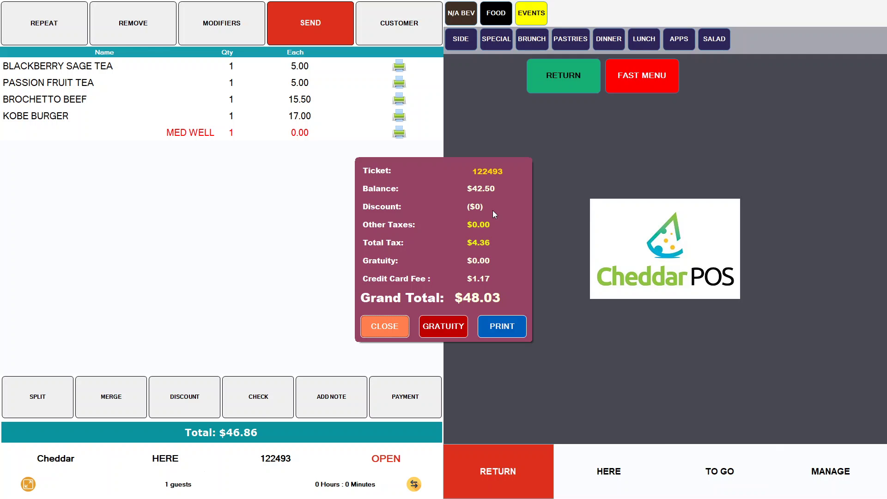
left_click(476, 244)
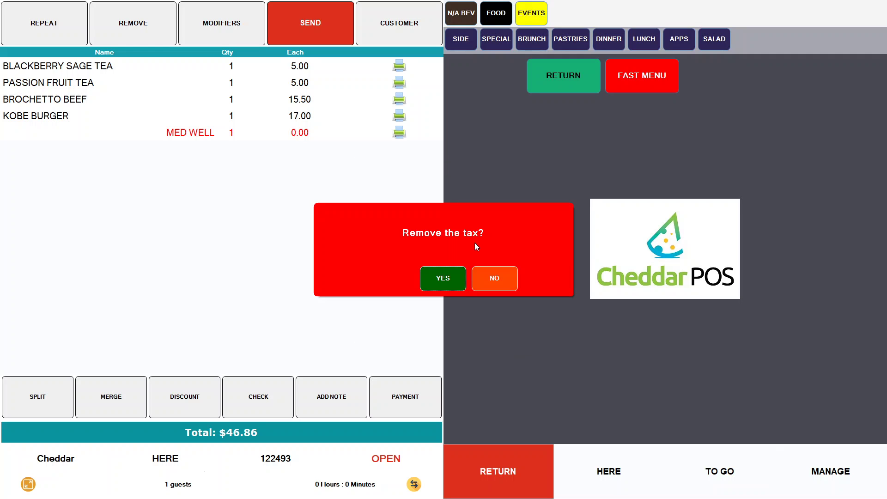
left_click(496, 272)
left_click(280, 389)
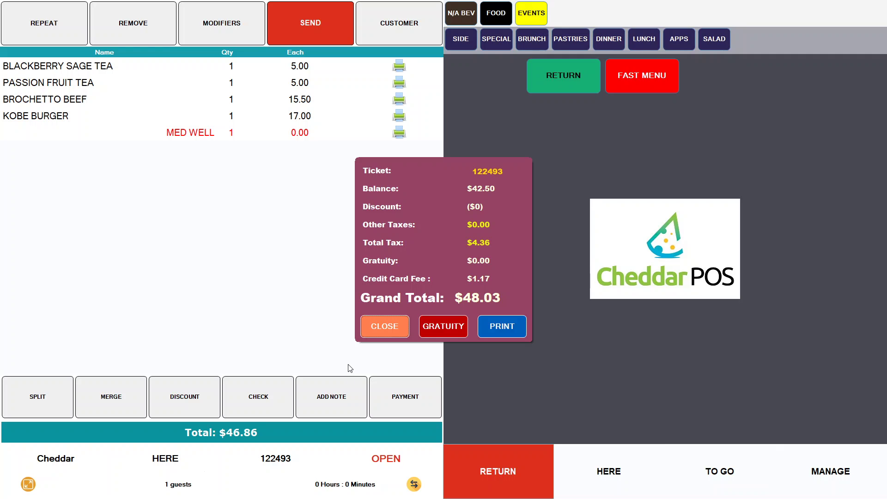
Close the check summary and bring up payment for the $46.86 ticket, browsing other payment methods
left_click(378, 326)
left_click(430, 400)
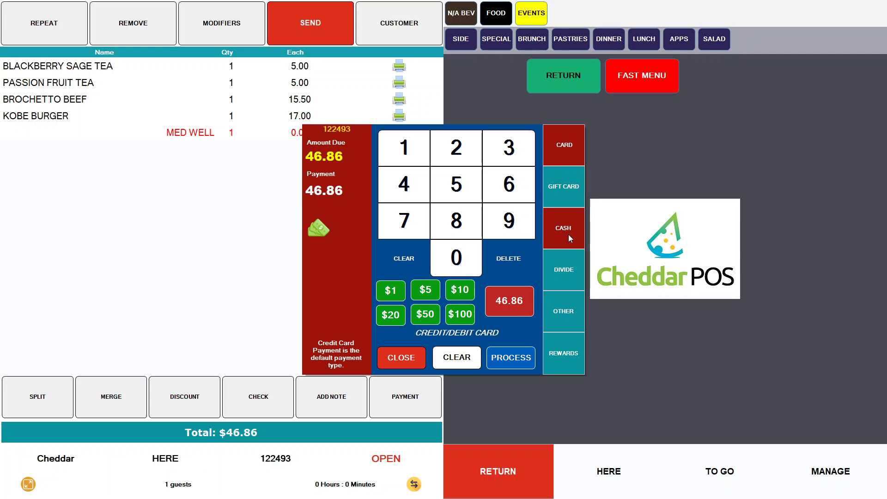
left_click(565, 313)
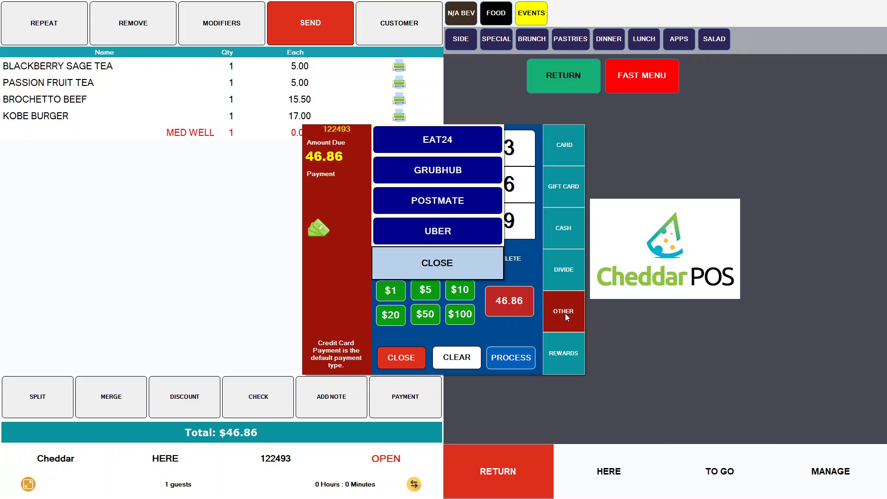
left_click(442, 263)
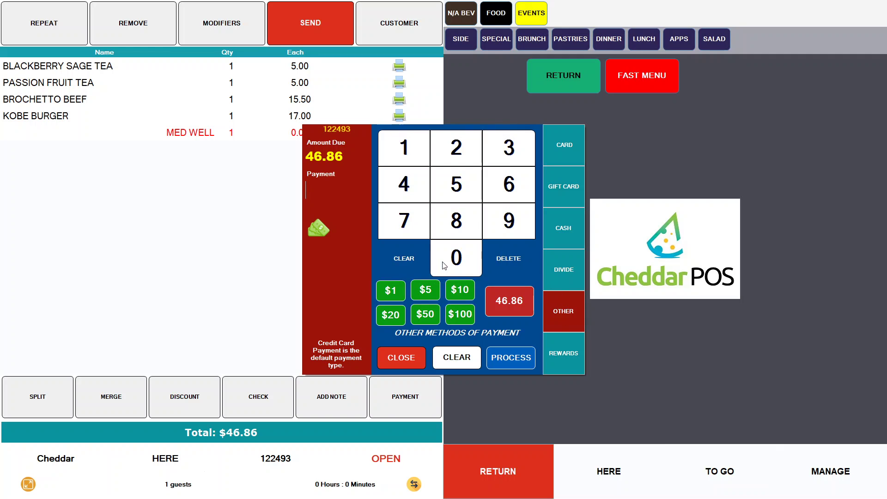
Divide the $46.86 due into 4 payments of $11.72
left_click(568, 272)
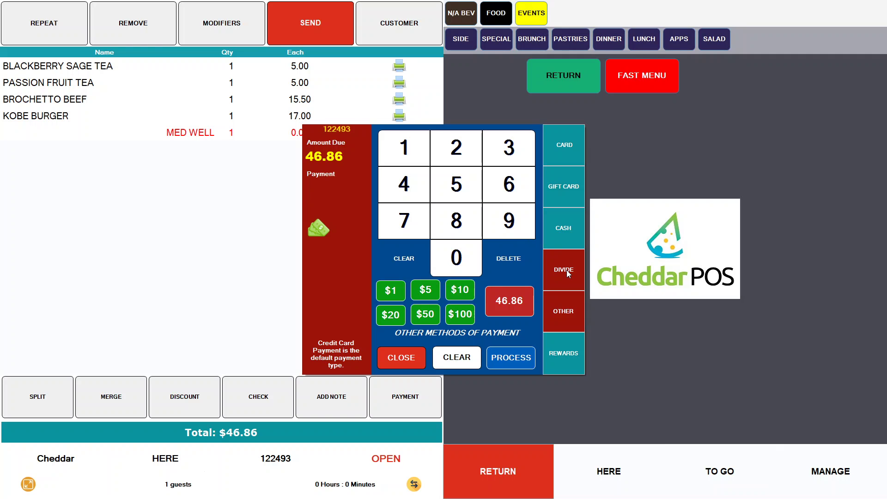
left_click(567, 270)
left_click(566, 270)
left_click(567, 269)
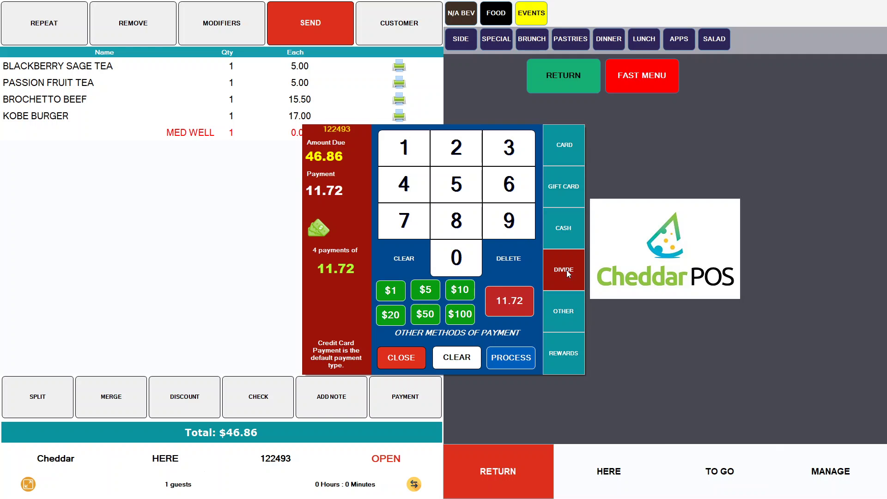
Clear the 4-way split and pay with $50 cash, acknowledging $3.14 change
left_click(462, 359)
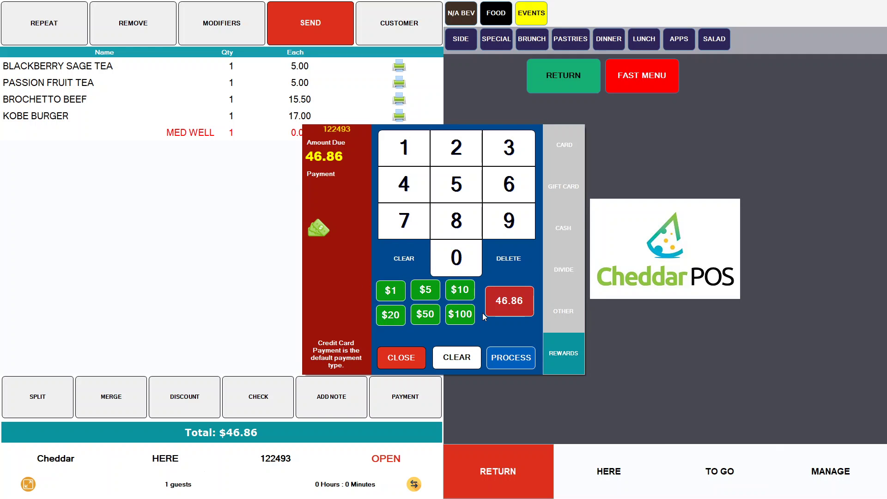
left_click(426, 315)
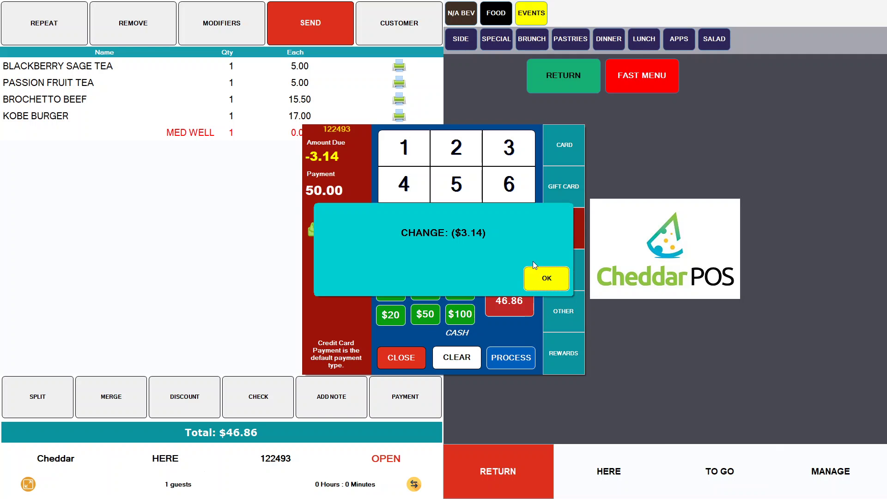
left_click(543, 277)
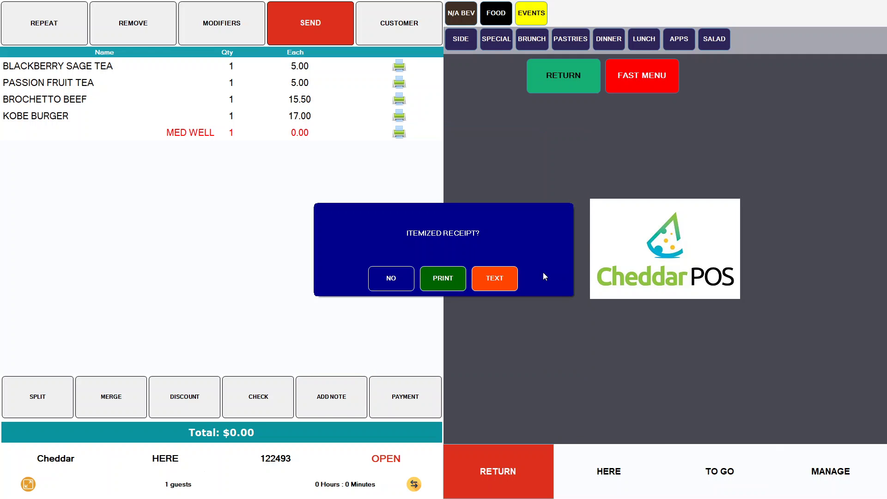